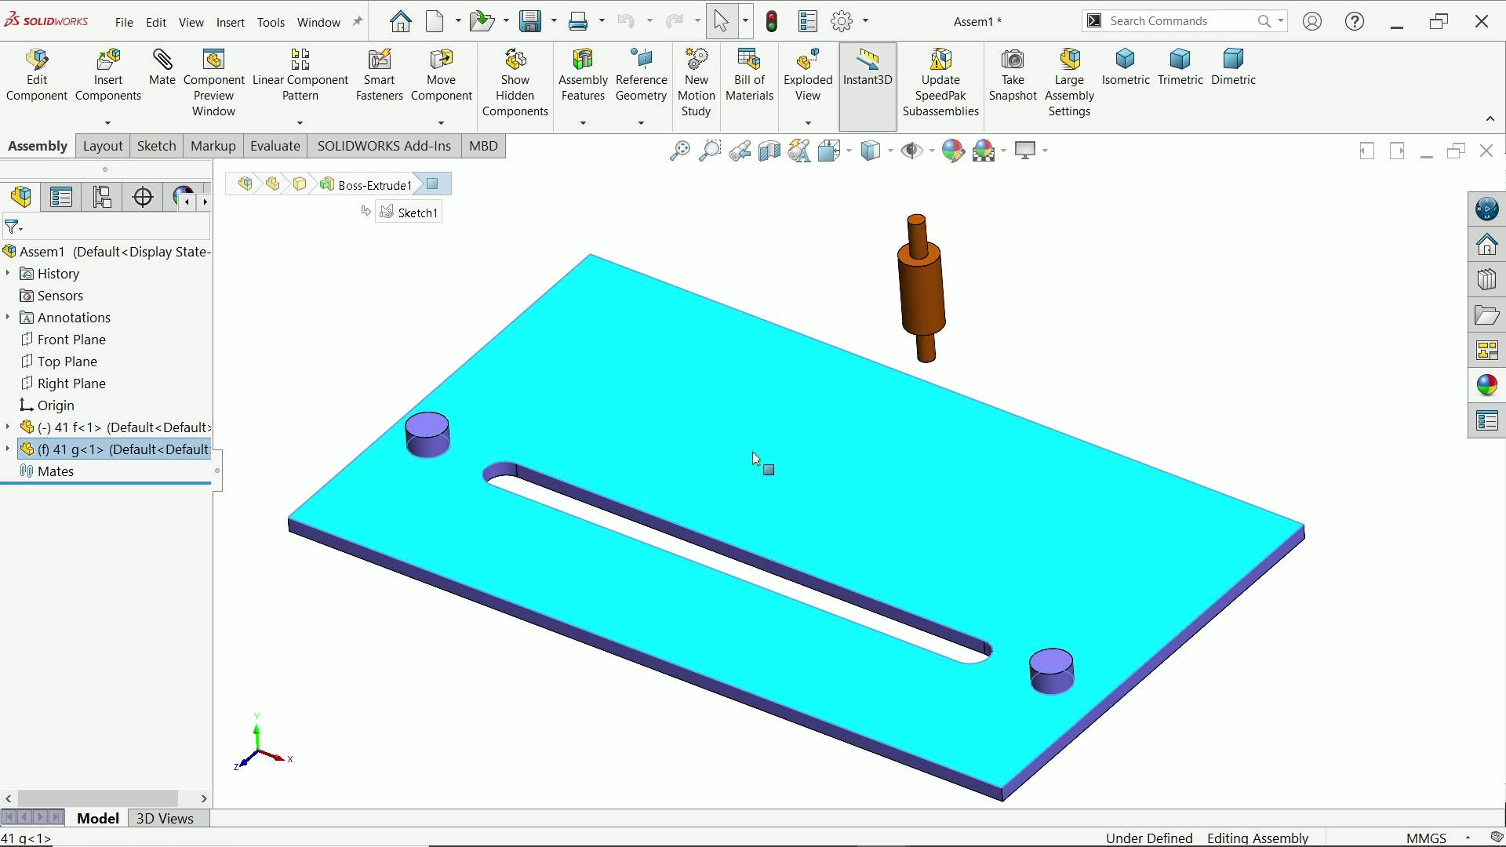
Start a new mate and choose the Width type from the Advanced mates.
left_click(931, 307)
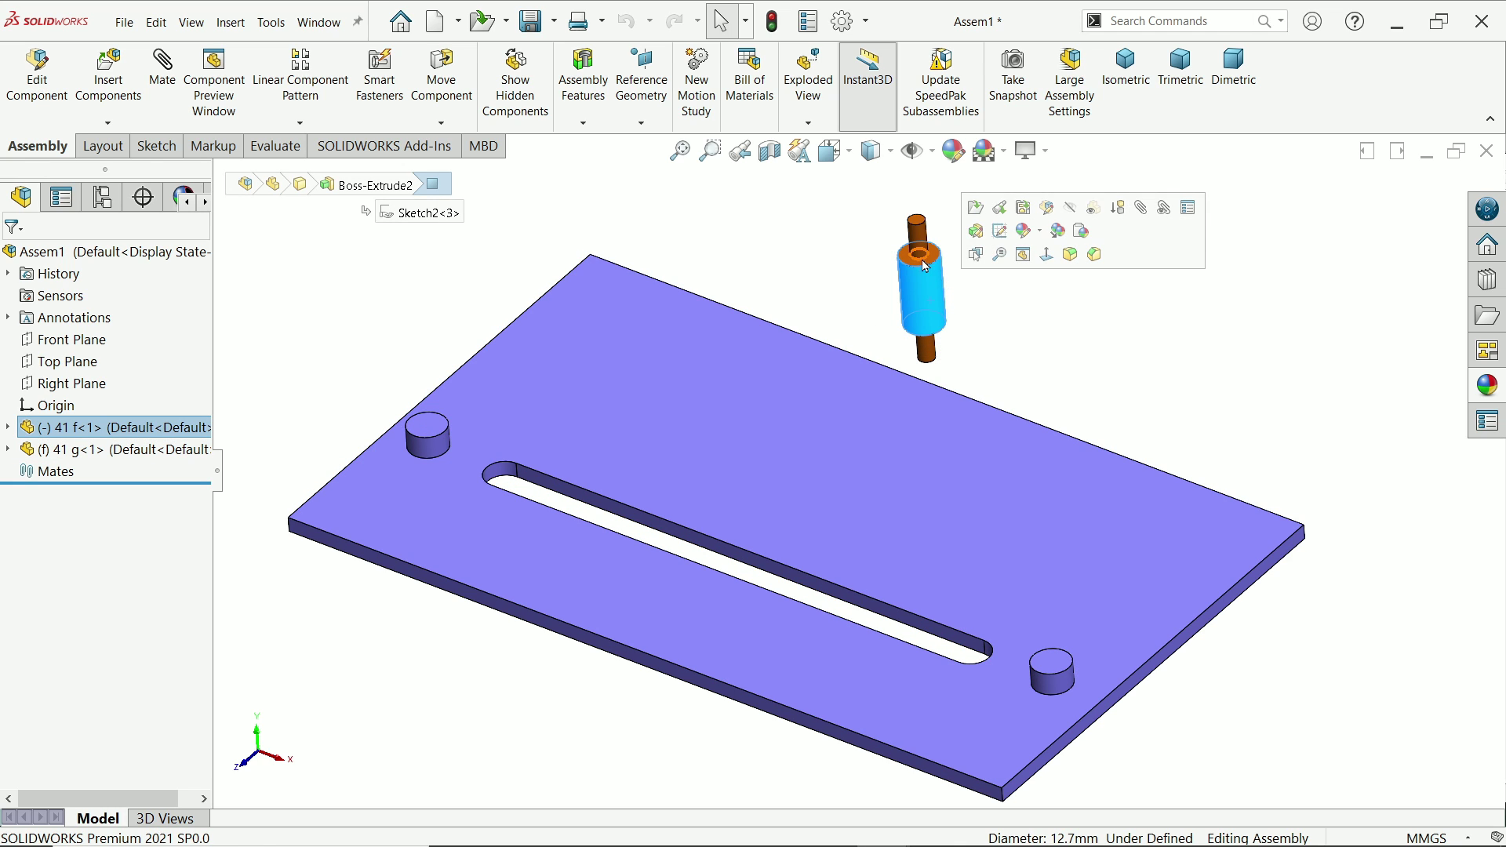
left_click(808, 290)
middle_click_drag(815, 308, 811, 315)
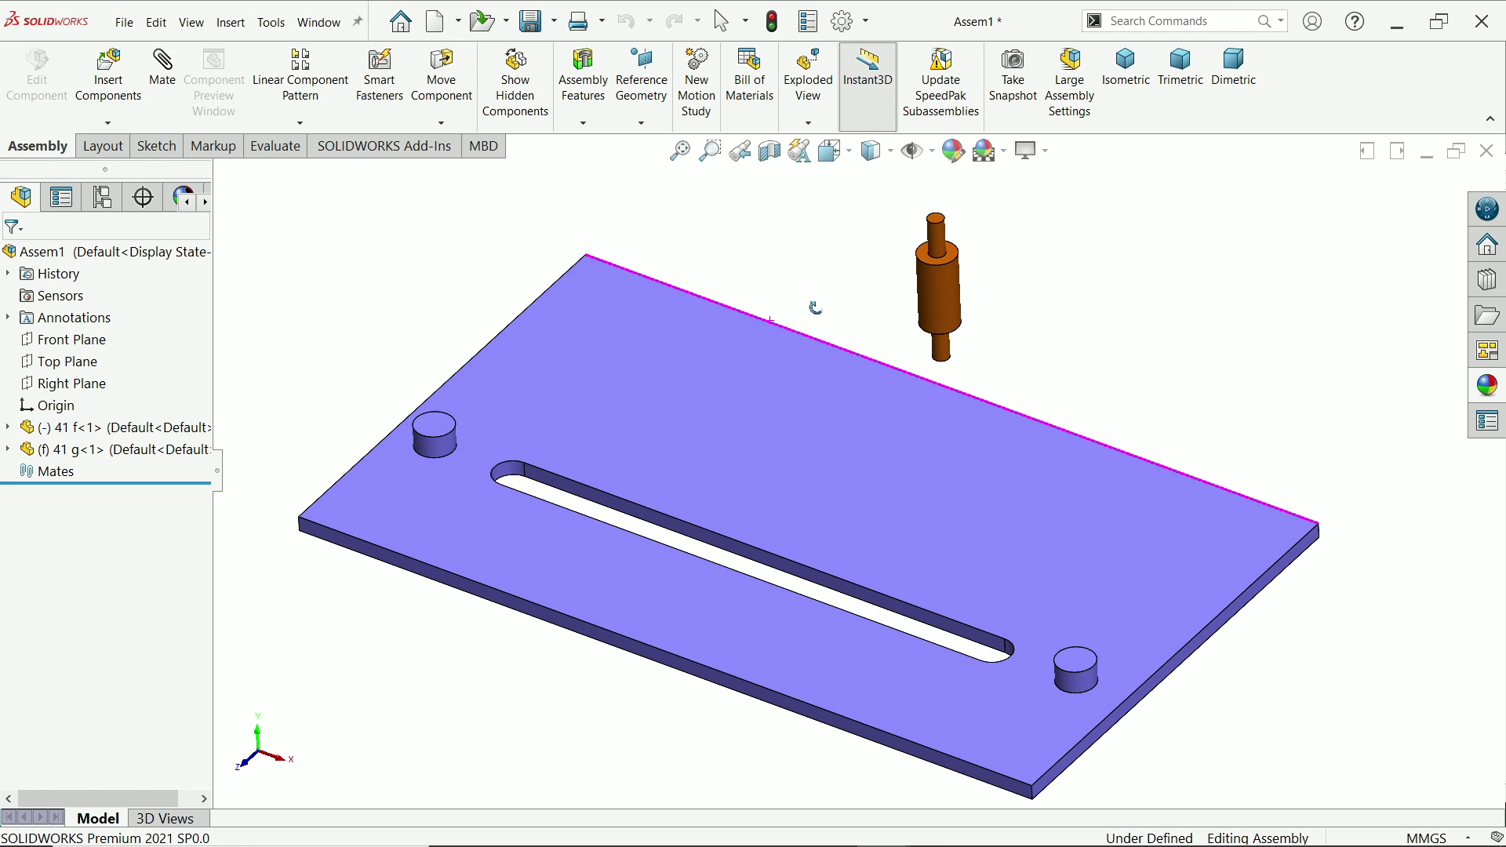
left_click(162, 88)
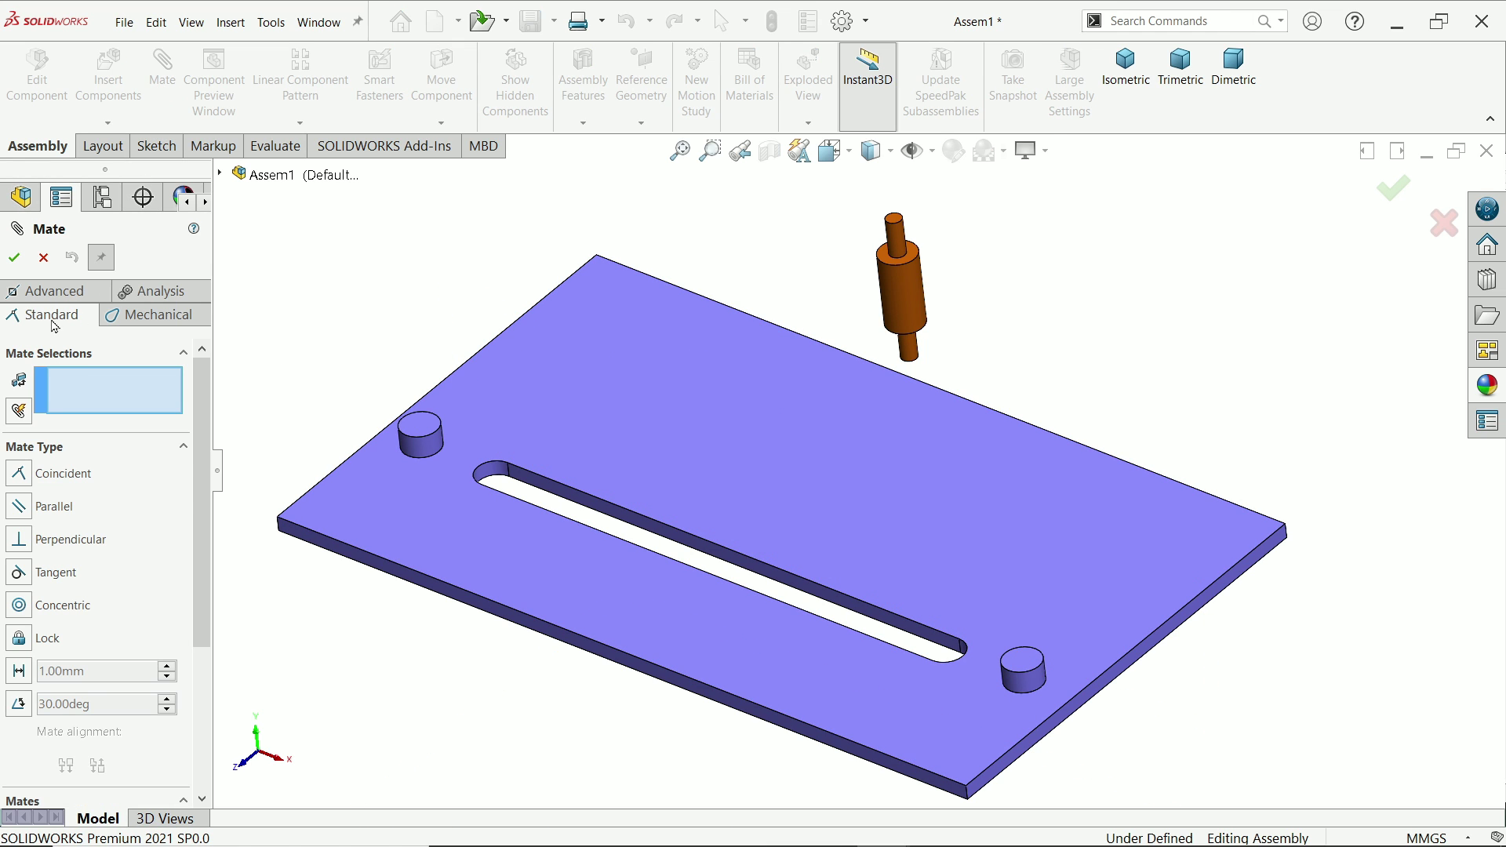
left_click(47, 291)
left_click(47, 502)
left_click(41, 587)
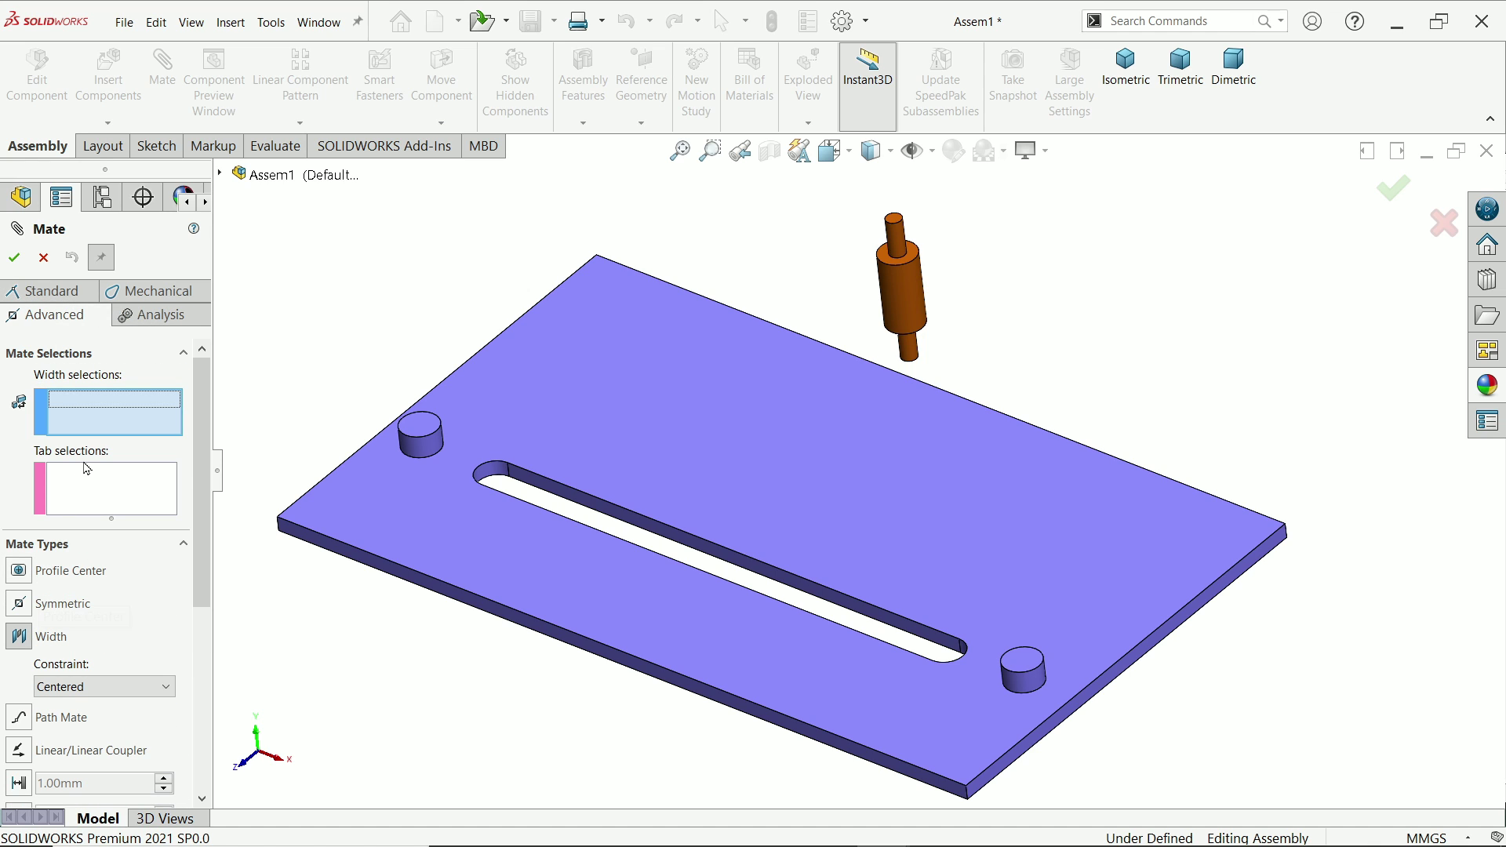
Use the plate's top and bottom faces as width faces and the pin's end faces as tab.
left_click(827, 487)
mouse_move(824, 494)
middle_mouse_down()
mouse_move(795, 519)
mouse_move(822, 516)
mouse_move(789, 634)
mouse_move(898, 430)
mouse_move(867, 148)
mouse_move(924, 246)
middle_mouse_up()
left_click(793, 536)
left_click(876, 376)
key("f")
middle_click_drag(958, 332, 902, 195)
scroll(870, 237, "down", 3)
scroll(870, 237, "down", 3)
left_click(870, 236)
left_click(58, 692)
Confirm the width mate and drag the pin across the plate to test it.
left_click(14, 258)
scroll(665, 483, "up", 5)
scroll(922, 652, "down", 1)
left_click_drag(920, 496, 854, 540)
left_click_drag(773, 597, 750, 621)
scroll(750, 618, "down", 2)
Make the slot wall tangent to the pin's cylindrical face, then drag the pin to test.
left_click(47, 291)
left_click(716, 560)
left_click(782, 589)
middle_click_drag(898, 495, 939, 494)
left_click(942, 613)
mouse_move(773, 588)
left_mouse_down()
mouse_move(297, 499)
mouse_move(882, 504)
mouse_move(1263, 579)
mouse_move(387, 464)
mouse_move(474, 447)
mouse_move(815, 480)
left_mouse_up()
left_click_drag(202, 622, 202, 719)
Delete the Tangent2 mate and drag the pin along the slot.
right_click(116, 681)
left_click(145, 697)
mouse_move(765, 571)
left_mouse_down()
mouse_move(458, 506)
mouse_move(687, 429)
mouse_move(867, 225)
left_mouse_up()
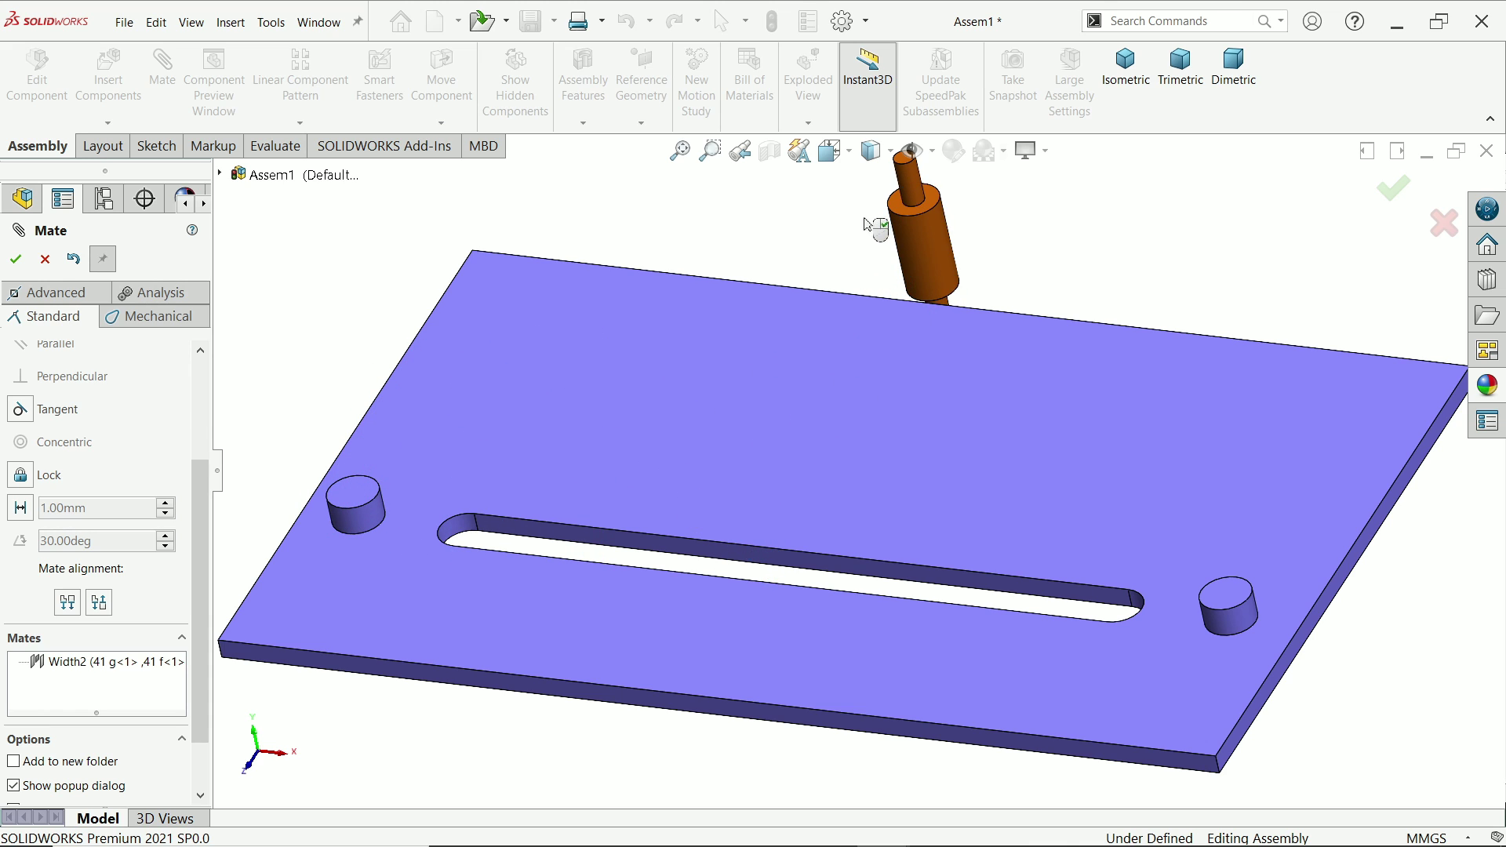
Add a Mechanical Slot mate between the pin's cylindrical face and the slot face.
left_click(145, 324)
left_click_drag(206, 564, 201, 443)
left_click(22, 499)
left_click(86, 550)
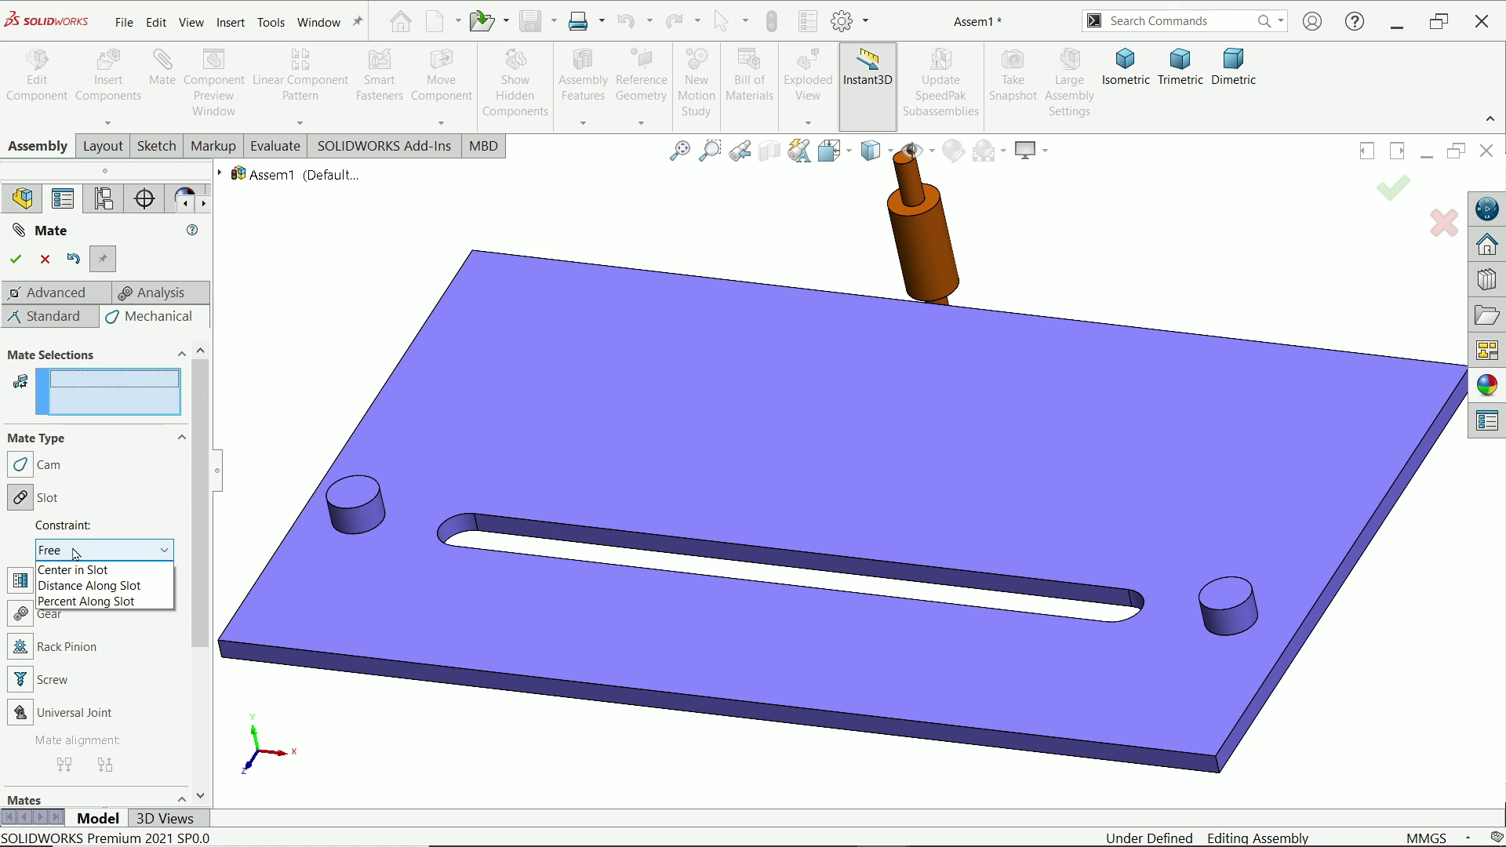
left_click(924, 228)
left_click(607, 537)
scroll(488, 536, "down", 3)
key("f")
mouse_move(900, 533)
middle_mouse_down()
mouse_move(945, 559)
mouse_move(944, 400)
middle_mouse_up()
scroll(944, 559, "down", 3)
left_click(16, 259)
Slide the pin to the slot's upper-left end, then open Slot4 for editing.
mouse_move(879, 430)
left_mouse_down()
mouse_move(484, 368)
mouse_move(863, 429)
mouse_move(549, 357)
mouse_move(706, 384)
mouse_move(1226, 537)
mouse_move(568, 368)
mouse_move(1243, 563)
mouse_move(1184, 549)
left_mouse_up()
scroll(1184, 549, "down", 5)
mouse_move(1017, 587)
left_mouse_down()
mouse_move(1122, 569)
mouse_move(1083, 572)
mouse_move(780, 447)
mouse_move(830, 460)
left_mouse_up()
scroll(831, 461, "up", 5)
scroll(690, 487, "up", 1)
scroll(118, 588, "down", 3)
left_click(98, 675)
Set the Slot4 constraint to Center in Slot and accept it.
scroll(188, 597, "up", 3)
left_click(62, 554)
left_click(72, 589)
left_click(17, 260)
scroll(496, 429, "down", 3)
Change Slot4 to Distance Along Slot at 20 mm, with Flip dimension checked.
scroll(157, 564, "down", 1)
scroll(174, 581, "up", 1)
left_click(70, 790)
left_click(95, 550)
left_click(101, 602)
left_click(144, 582)
type("20")
key("Return")
left_click(45, 611)
Enable Lock rotation on Slot4, confirm it, and reopen Slot4 for editing.
left_click(45, 631)
left_click(21, 260)
left_click(53, 793)
Set Slot4 to Percent Along Slot at 30, with Lock rotation and Flip dimension unchecked.
left_click(89, 550)
left_click(74, 618)
double_click(116, 579)
type("30")
key("Return")
left_click(48, 637)
left_click(44, 611)
left_click(16, 259)
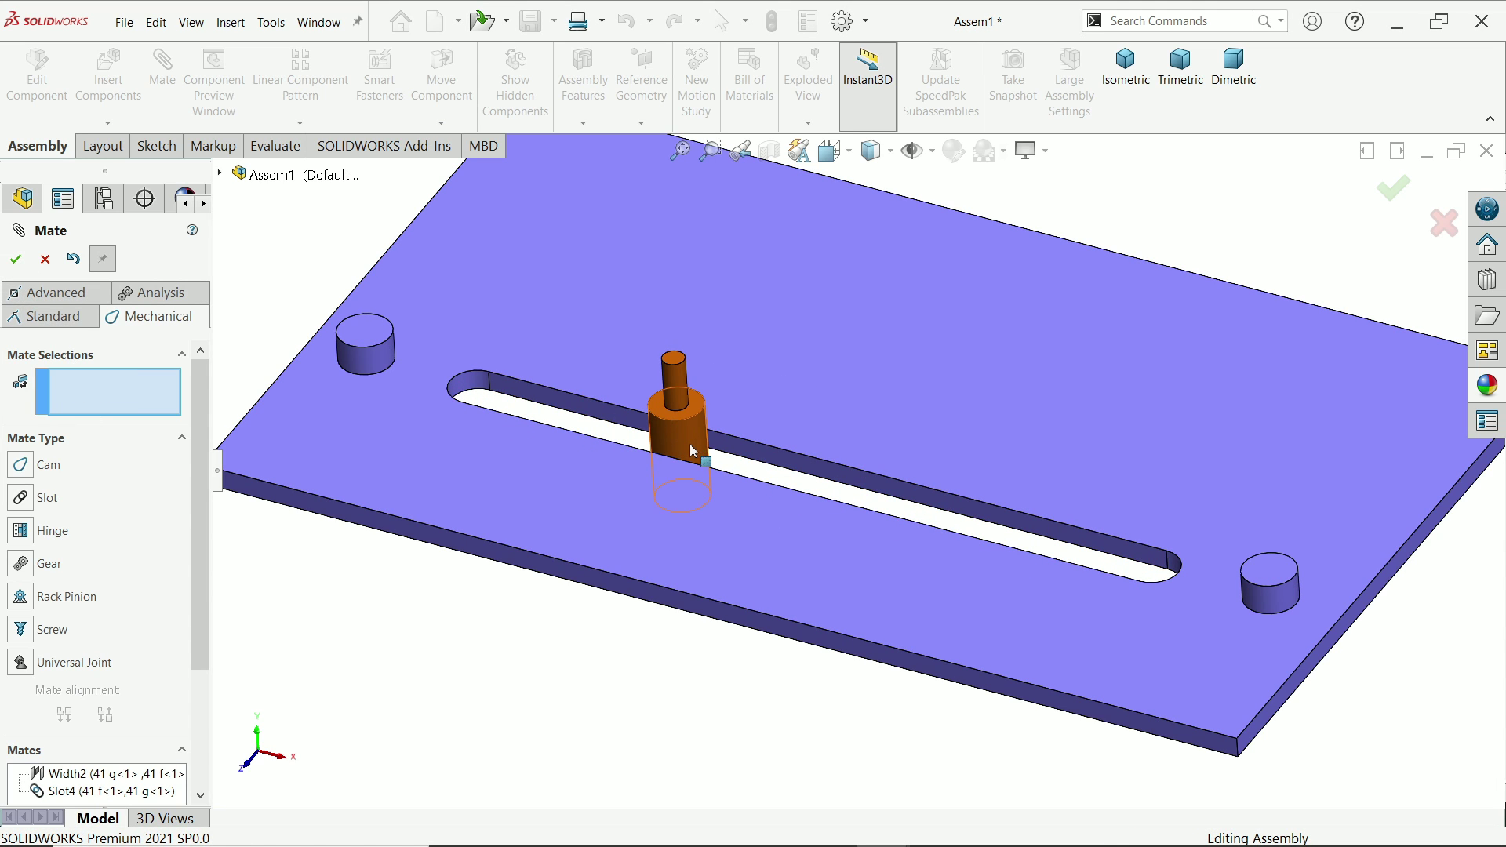